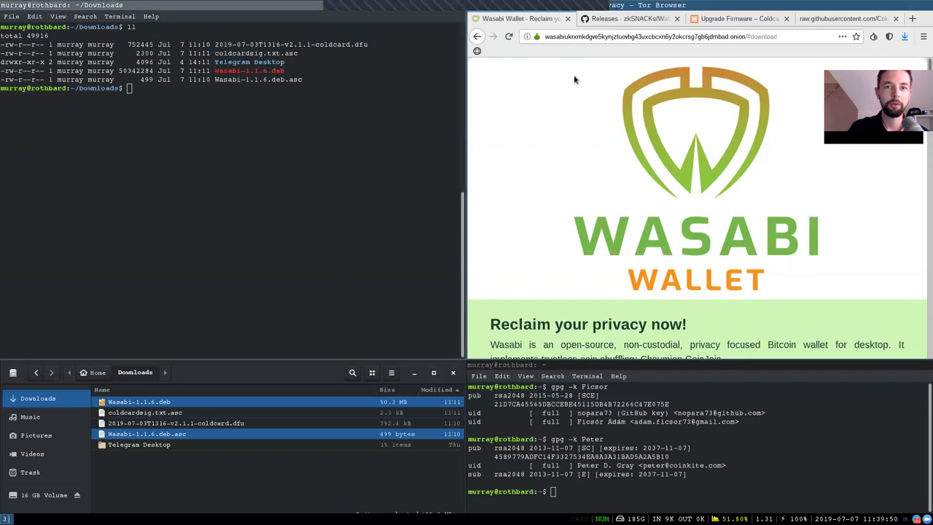
Check the Wasabi onion page's full web address and its heading
{"action": "left_click", "coordinate": [569, 38]}
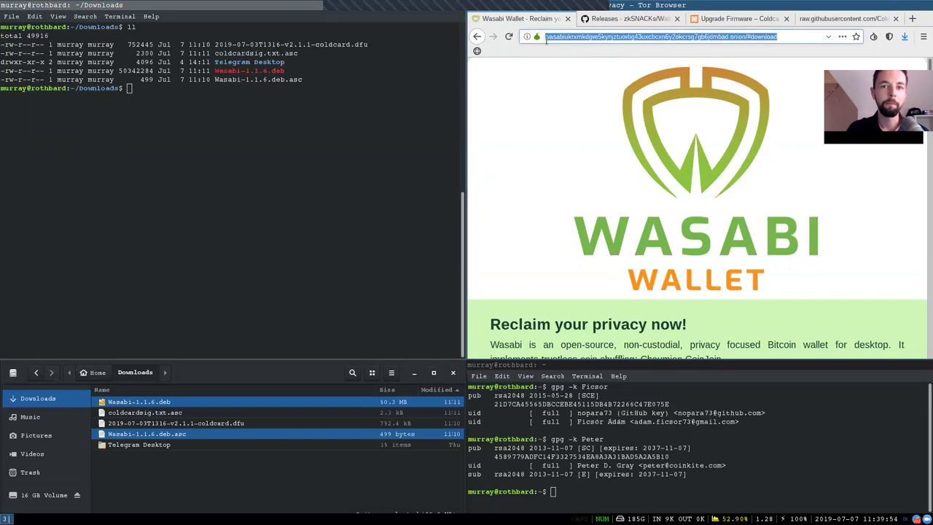
{"action": "left_click", "coordinate": [540, 127]}
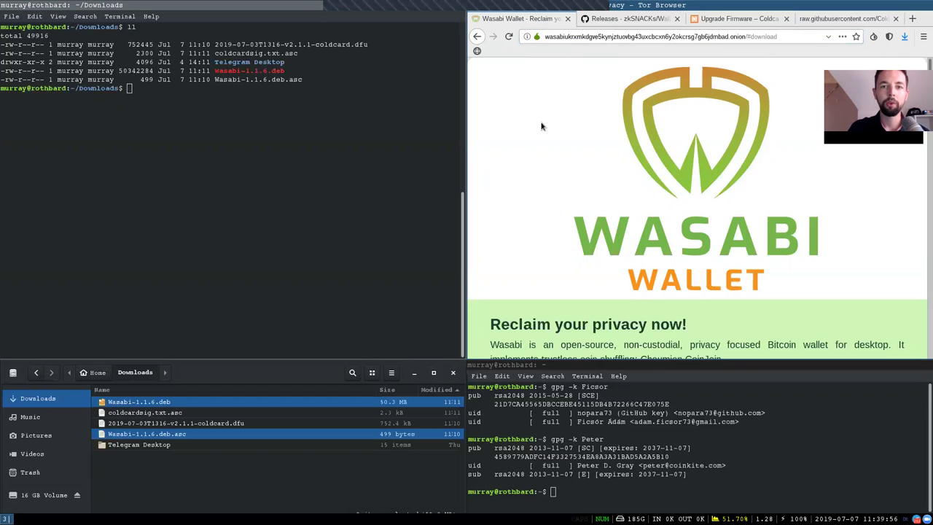
{"action": "scroll", "coordinate": [574, 179], "scroll_direction": "down", "scroll_amount": 5}
{"action": "scroll", "coordinate": [575, 179], "scroll_direction": "down", "scroll_amount": 1}
{"action": "left_click_drag", "start_coordinate": [609, 187], "coordinate": [822, 184]}
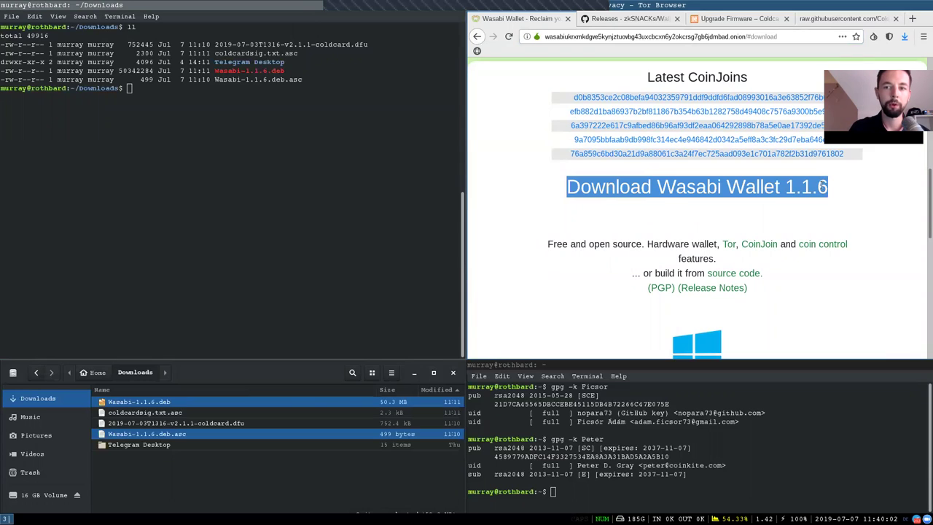
{"action": "left_click", "coordinate": [835, 188]}
Scroll to the Wasabi 1.1.6 downloads and choose the Debian/Ubuntu .deb package
{"action": "scroll", "coordinate": [798, 202], "scroll_direction": "down", "scroll_amount": 3}
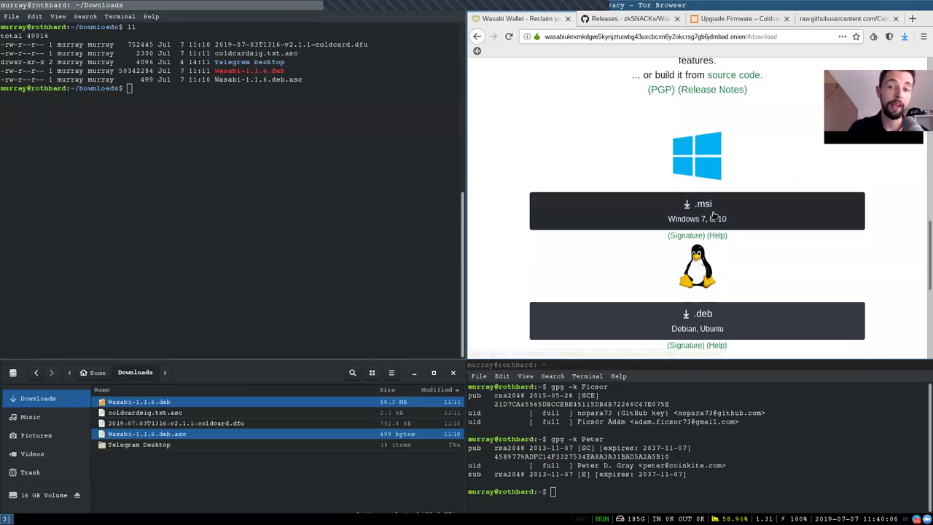
{"action": "scroll", "coordinate": [715, 216], "scroll_direction": "down", "scroll_amount": 2}
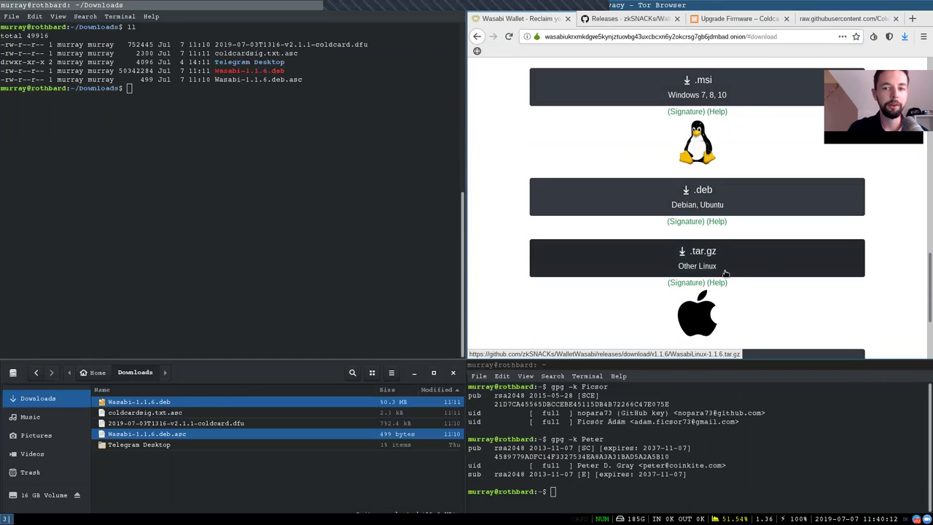
{"action": "scroll", "coordinate": [791, 259], "scroll_direction": "down", "scroll_amount": 2}
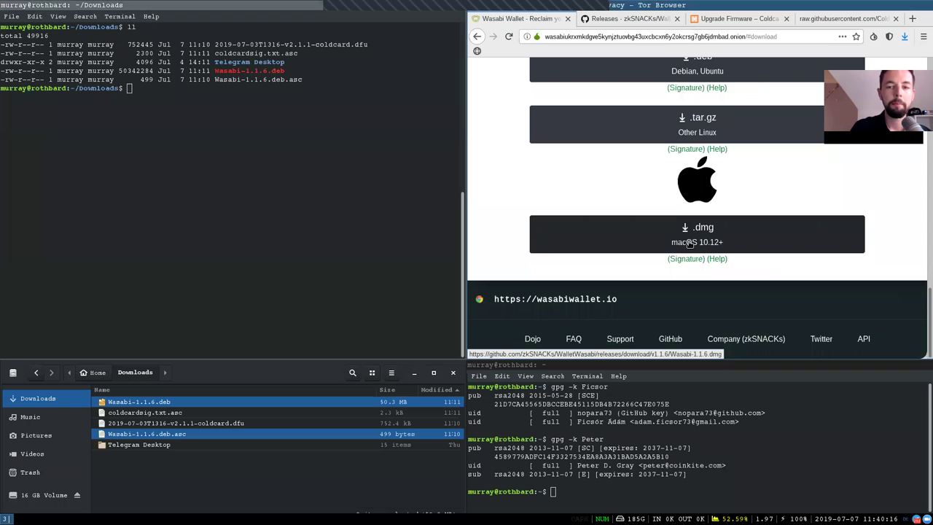
{"action": "scroll", "coordinate": [689, 244], "scroll_direction": "up", "scroll_amount": 3}
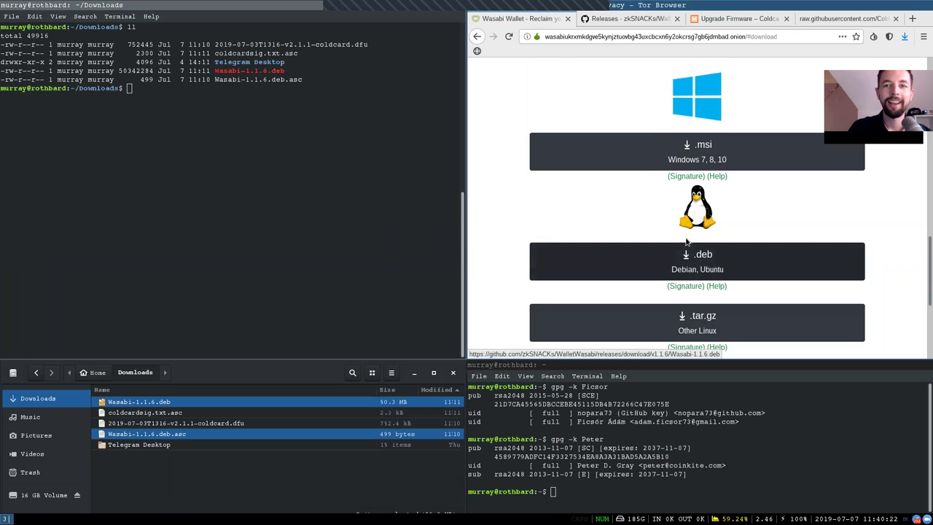
{"action": "left_click", "coordinate": [689, 248]}
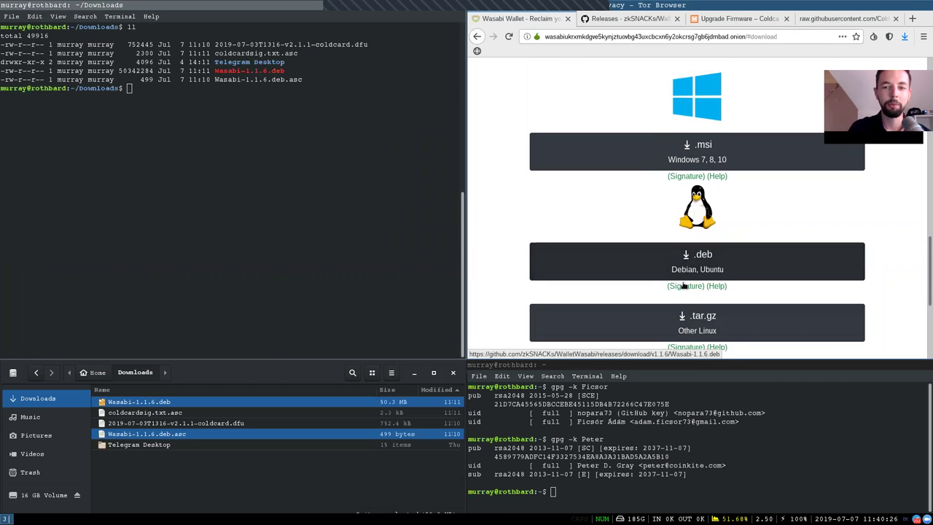
Pick out the Wasabi-1.1.6.deb.asc signature file and the Wasabi signing key's fingerprint
{"action": "left_click_drag", "start_coordinate": [319, 79], "coordinate": [5, 70]}
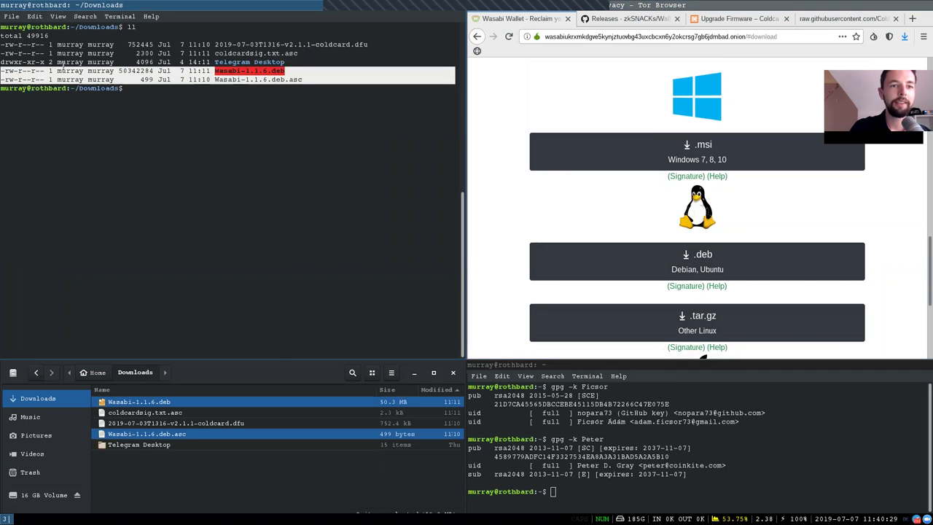
{"action": "double_click", "coordinate": [286, 79]}
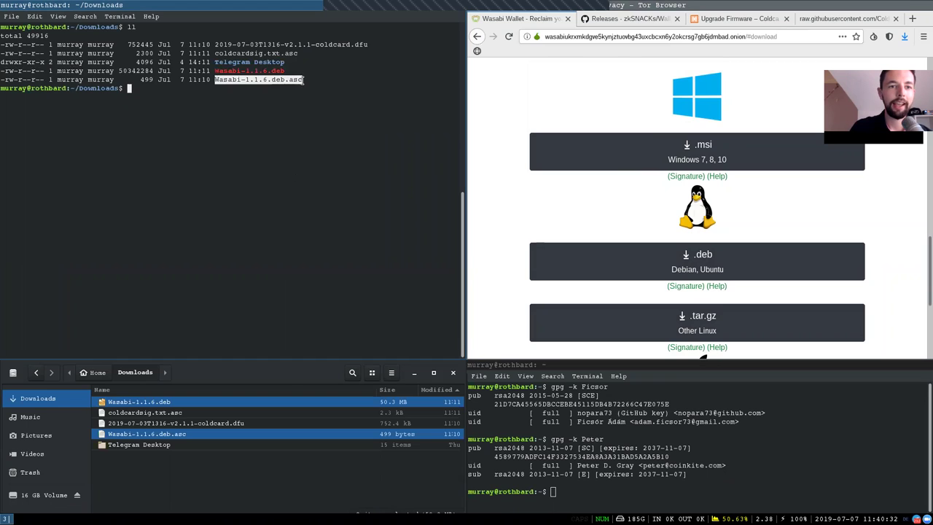
{"action": "left_click", "coordinate": [299, 84]}
{"action": "left_click", "coordinate": [578, 401]}
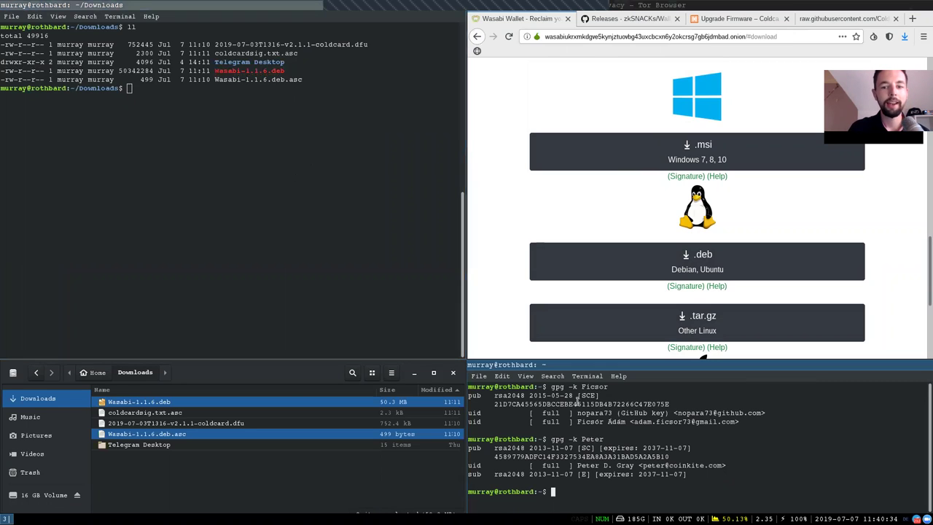
{"action": "double_click", "coordinate": [636, 405]}
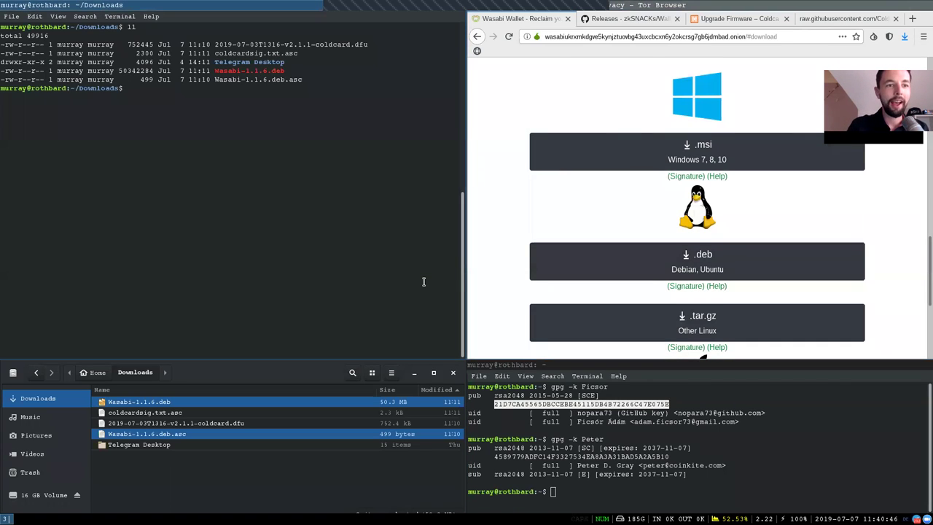
Run gpg --verify Wasabi-1.1.6.deb.asc and confirm the Good signature from the developer
{"action": "type", "text": "gpg --verify Wasabi-1.1.6.deb.asc"}
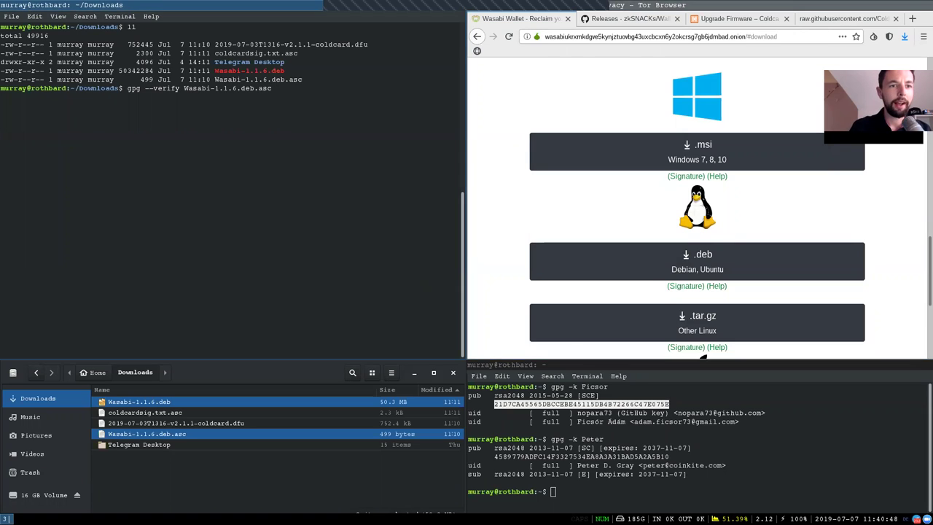
{"action": "double_click", "coordinate": [134, 87]}
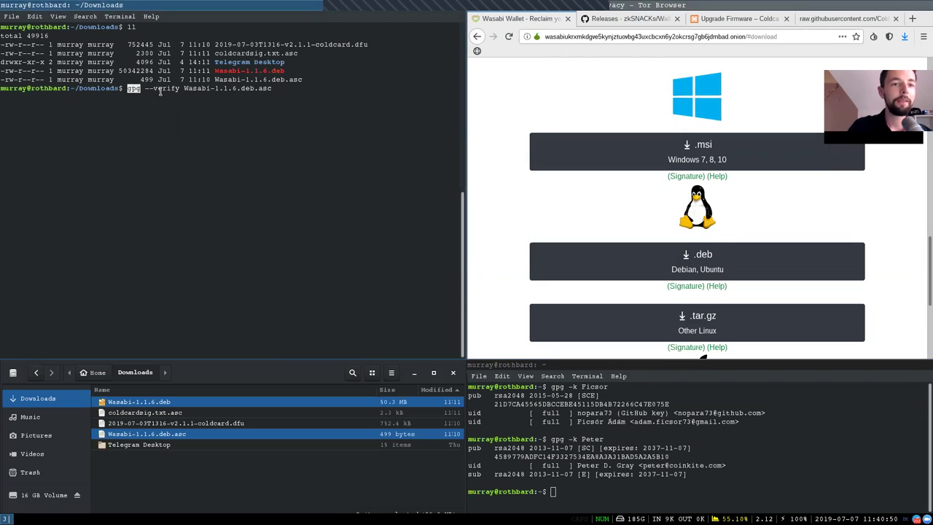
{"action": "double_click", "coordinate": [162, 88]}
{"action": "left_click", "coordinate": [175, 87]}
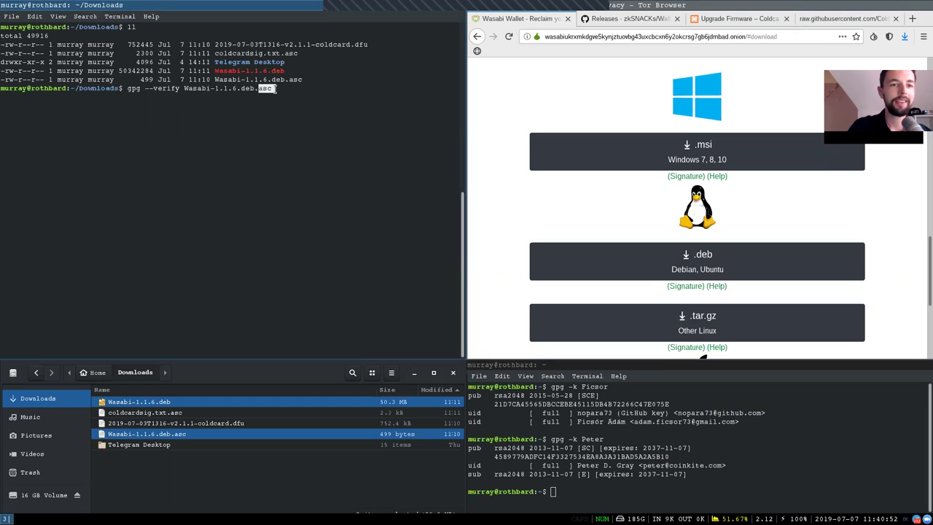
{"action": "key", "text": "Return"}
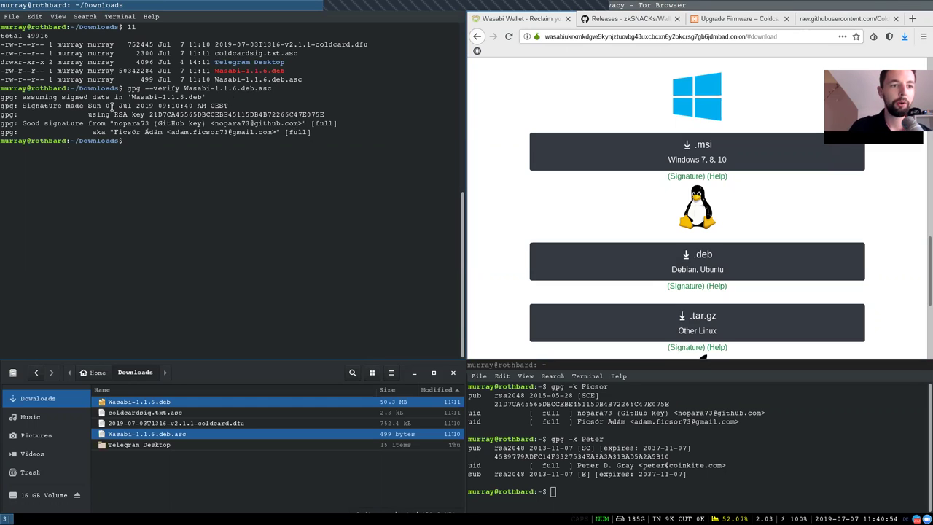
{"action": "double_click", "coordinate": [29, 123]}
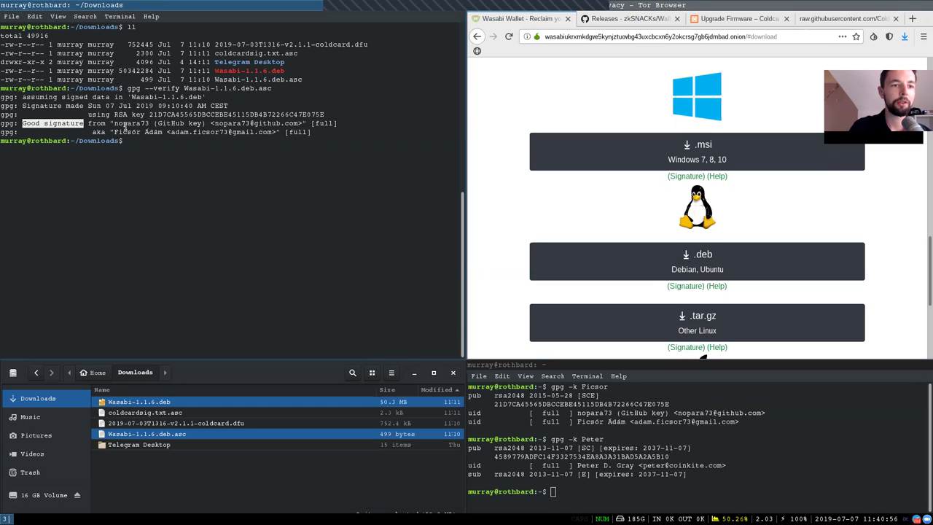
{"action": "double_click", "coordinate": [127, 124]}
{"action": "left_click", "coordinate": [132, 140]}
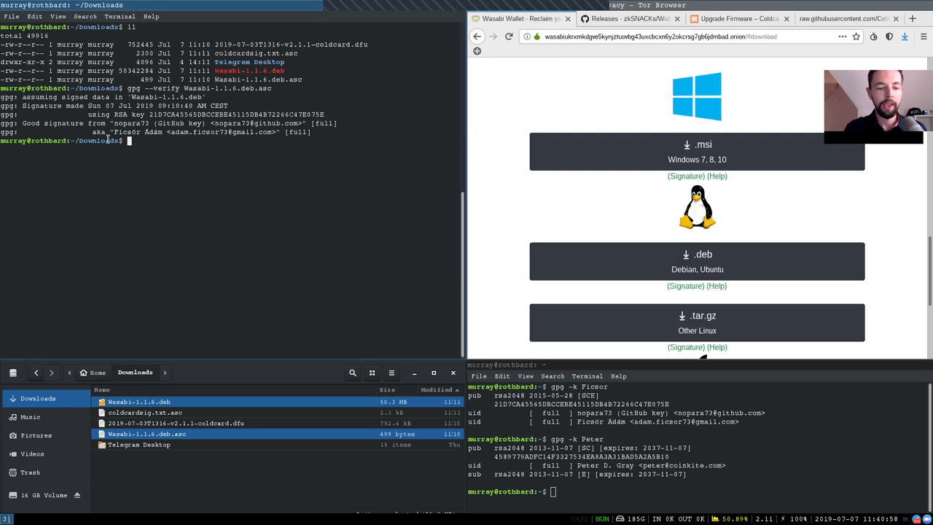
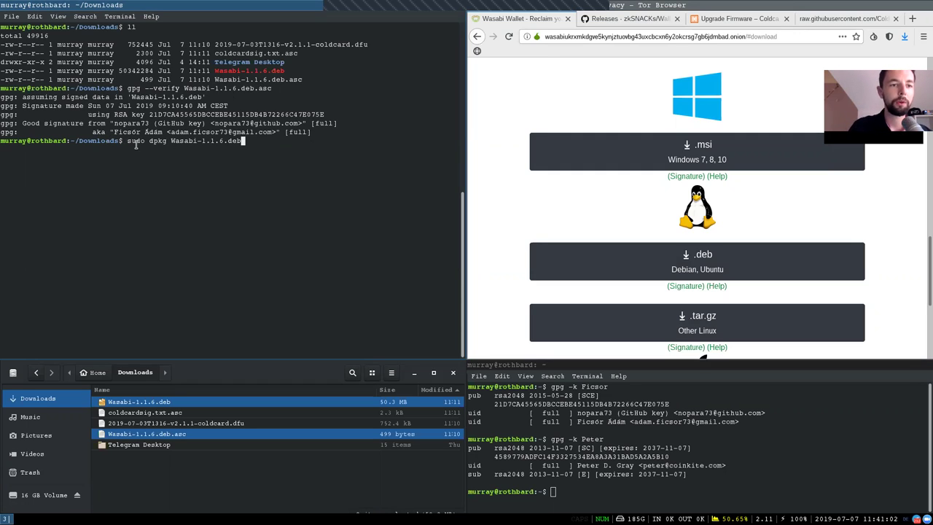
Install Wasabi-1.1.6.deb with sudo dpkg --install, entering the sudo password
{"action": "key", "text": "ctrl+Left"}
{"action": "key", "text": "ctrl+Left"}
{"action": "key", "text": "ctrl+Left"}
{"action": "key", "text": "ctrl+Left"}
{"action": "key", "text": "ctrl+Left"}
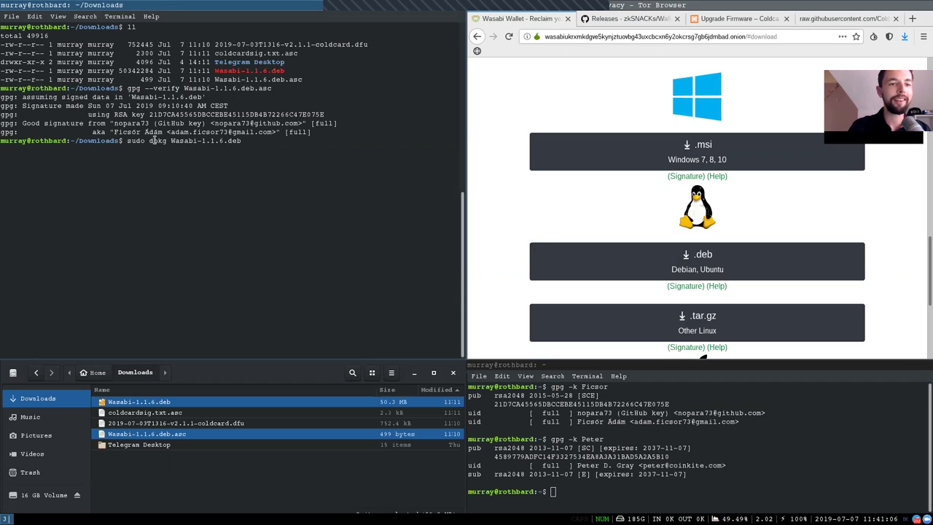
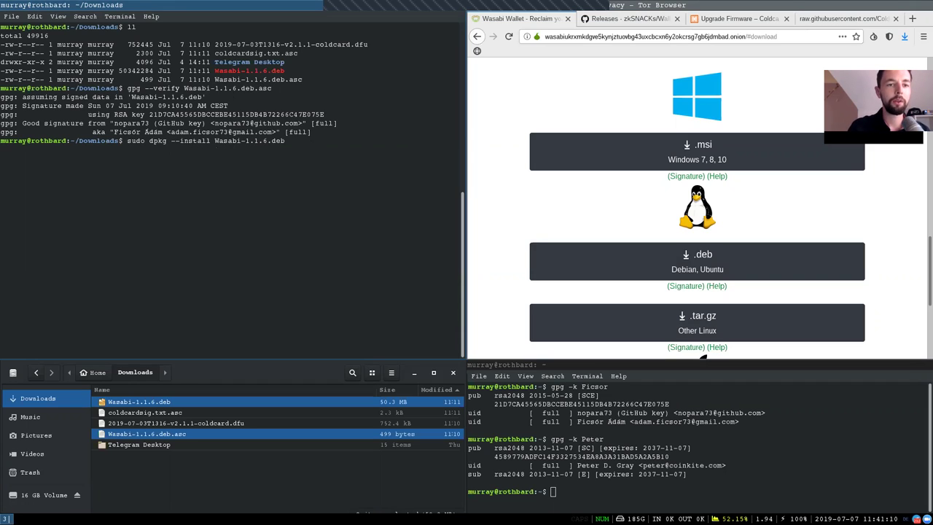
{"action": "key", "text": "Return"}
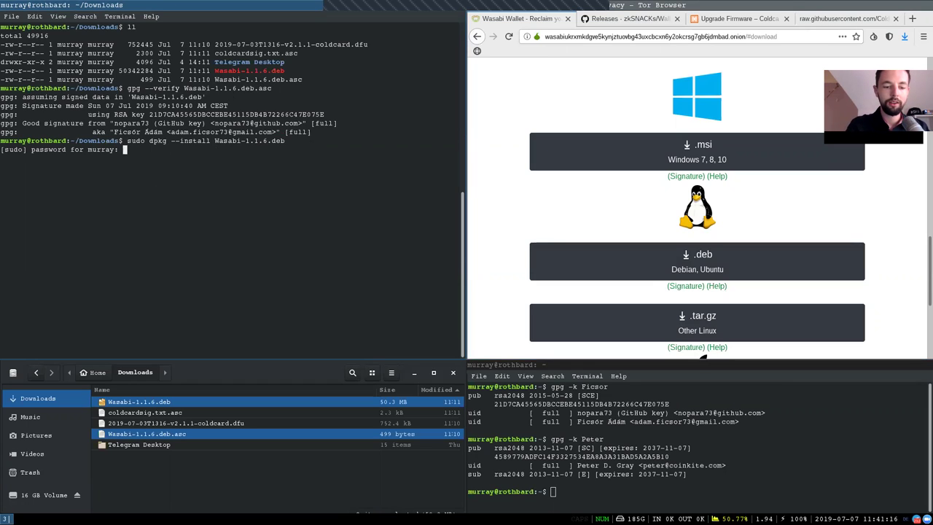
{"action": "key", "text": "Return"}
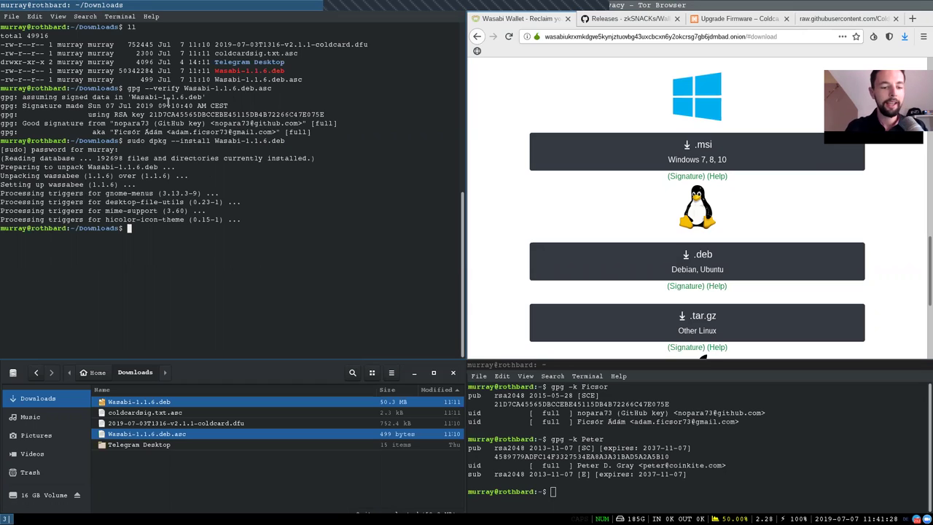
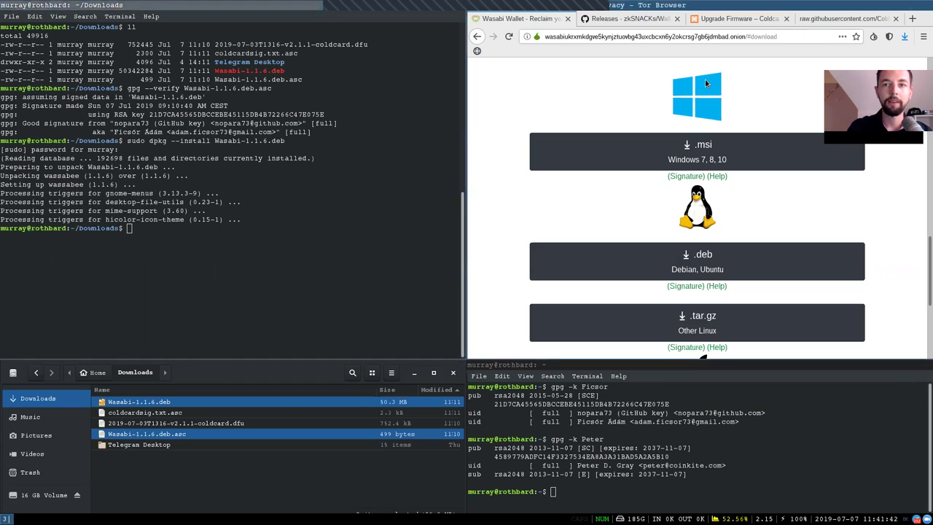
Bring up Coldcard's Upgrade Firmware page and note its address and the .dfu firmware link
{"action": "left_click", "coordinate": [710, 23]}
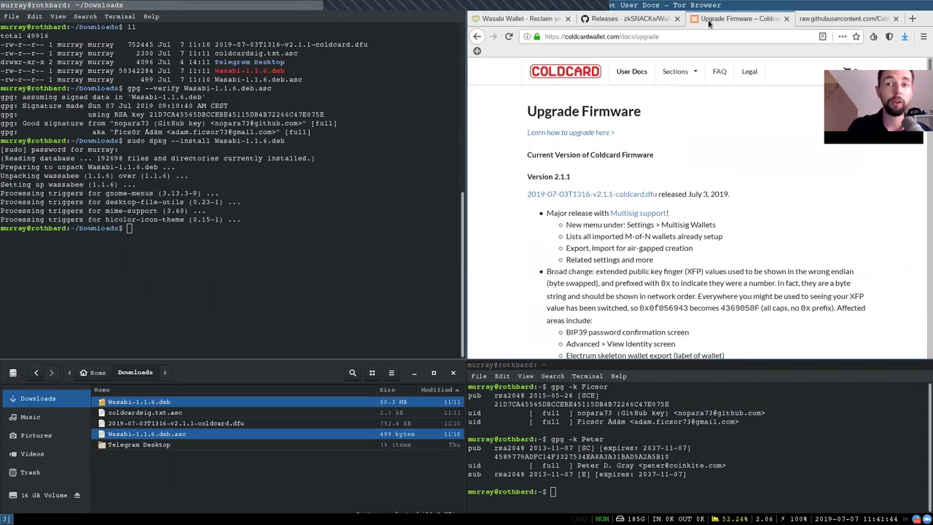
{"action": "left_click", "coordinate": [612, 38]}
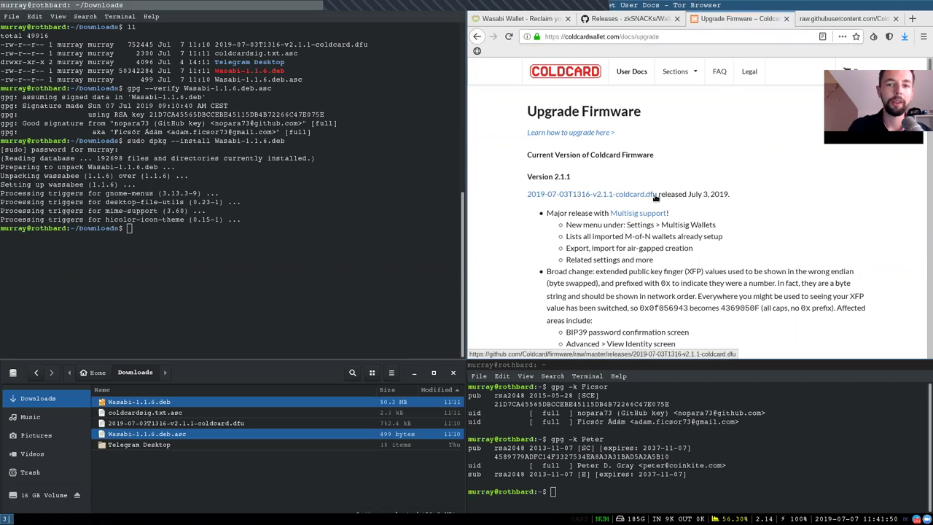
{"action": "left_click_drag", "start_coordinate": [660, 195], "coordinate": [643, 195]}
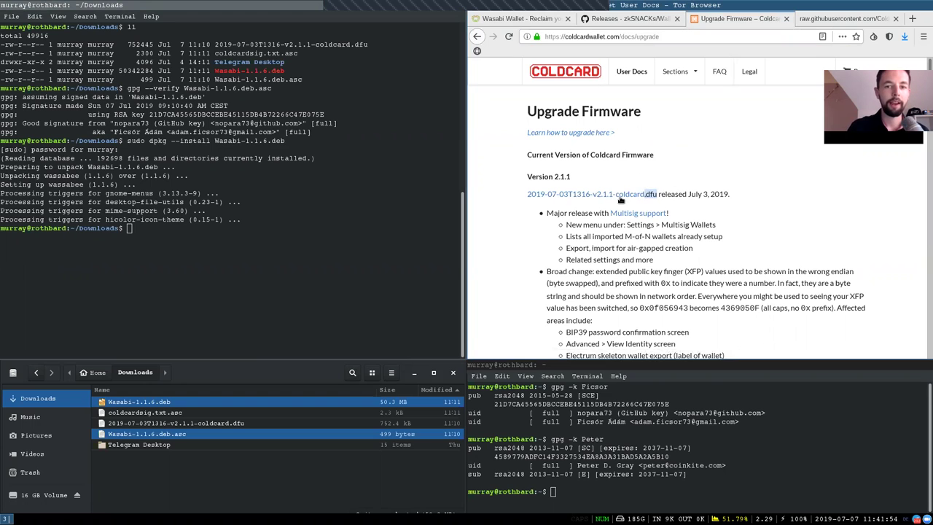
Compare the published Coldcard signing-key fingerprint with the locally imported key
{"action": "scroll", "coordinate": [676, 200], "scroll_direction": "down", "scroll_amount": 3}
{"action": "scroll", "coordinate": [677, 200], "scroll_direction": "down", "scroll_amount": 5}
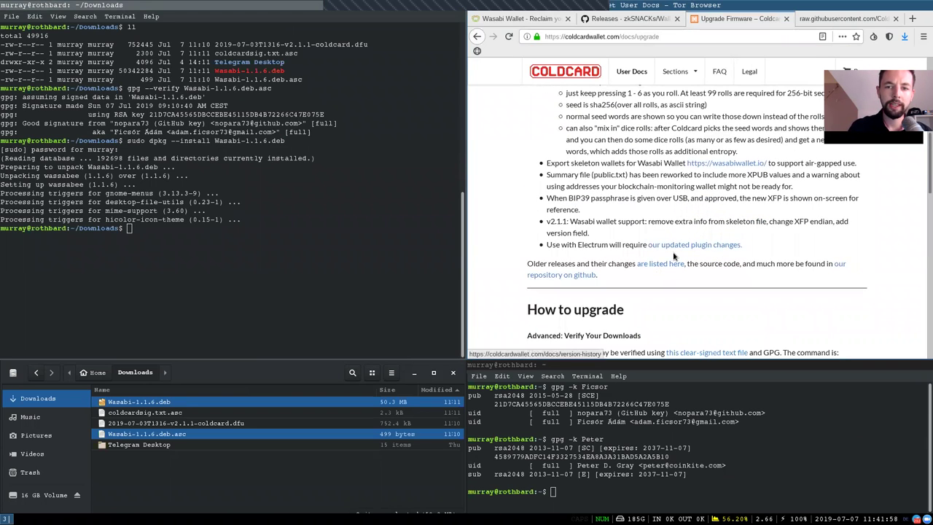
{"action": "scroll", "coordinate": [660, 255], "scroll_direction": "down", "scroll_amount": 3}
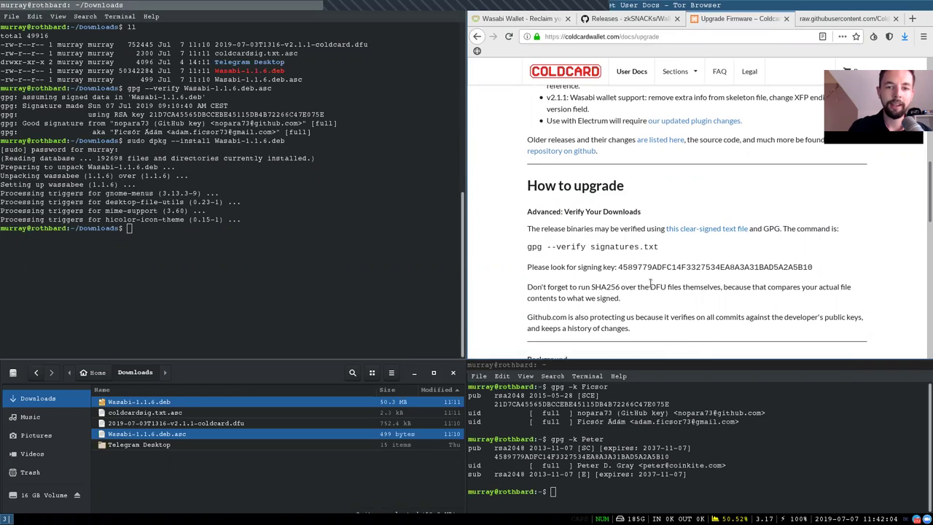
{"action": "double_click", "coordinate": [576, 457]}
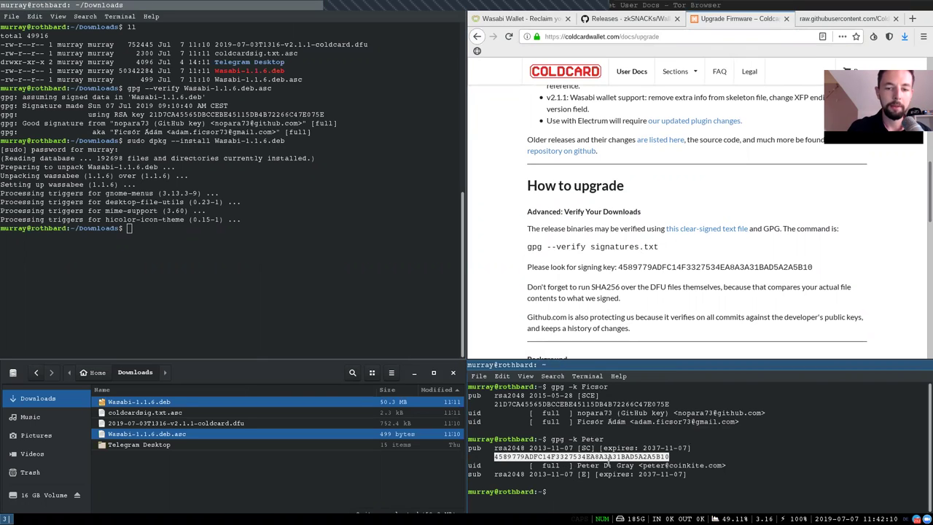
{"action": "left_click", "coordinate": [720, 195]}
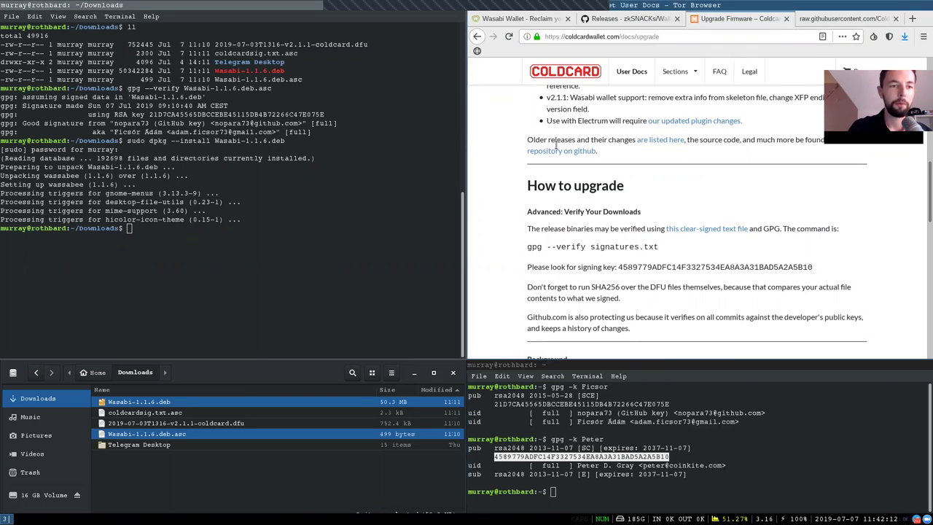
Run gpg --verify coldcardsig.txt.asc and confirm the Good signature from the Coldcard key
{"action": "left_click", "coordinate": [838, 20]}
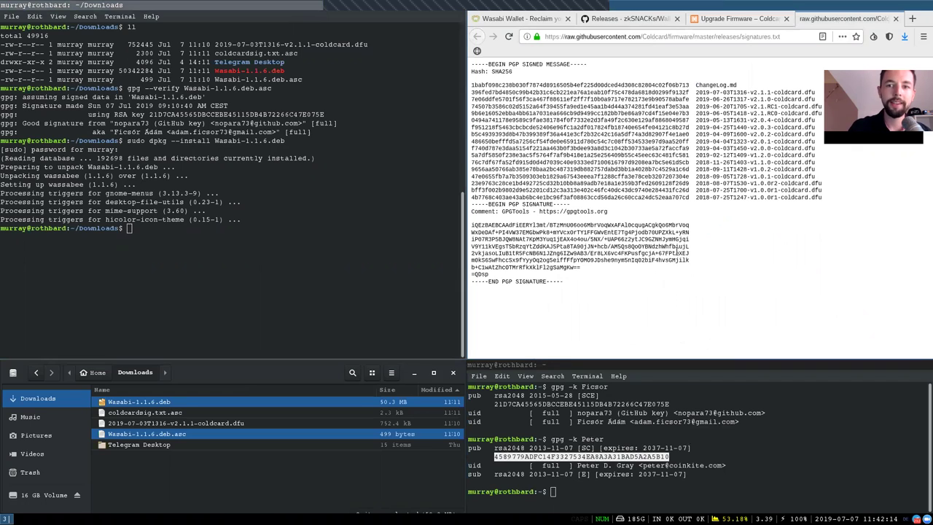
{"action": "left_click", "coordinate": [274, 212]}
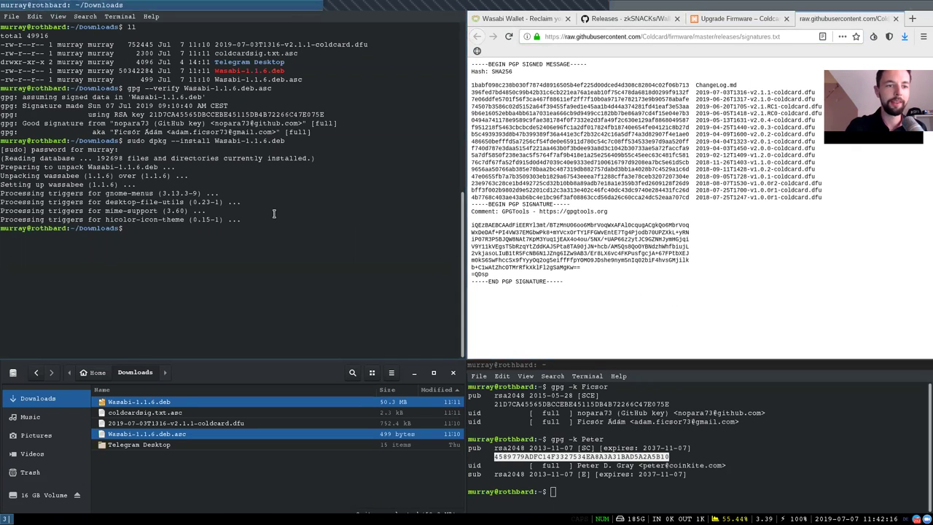
{"action": "type", "text": "gpg --verify "}
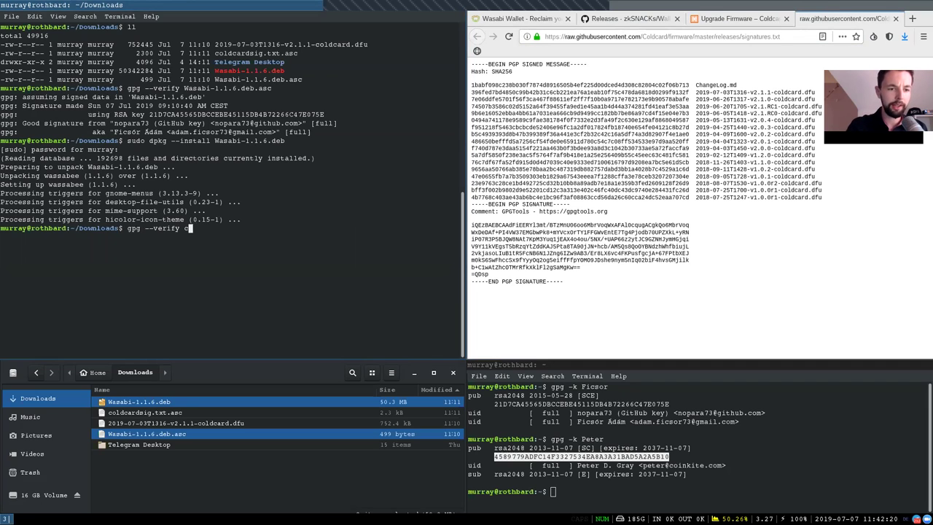
{"action": "type", "text": "c"}
{"action": "key", "text": "Tab"}
{"action": "key", "text": "Return"}
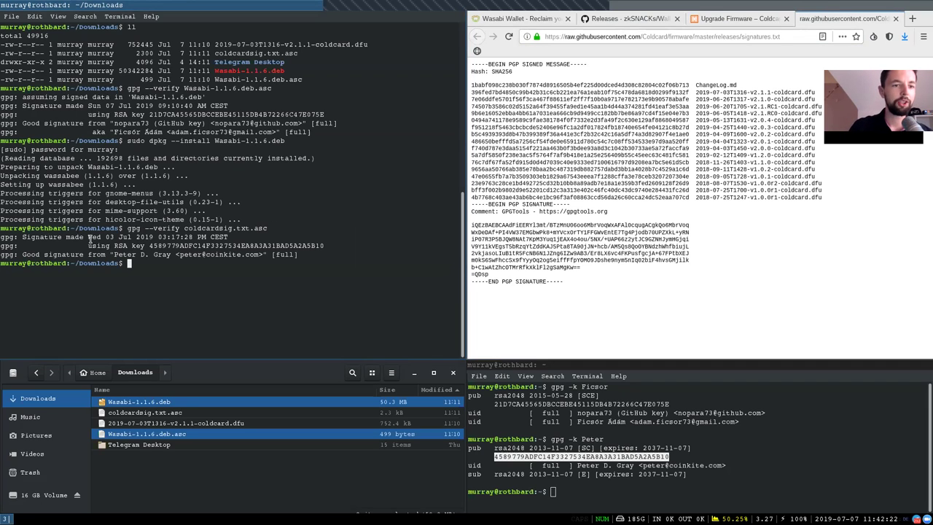
{"action": "double_click", "coordinate": [197, 227]}
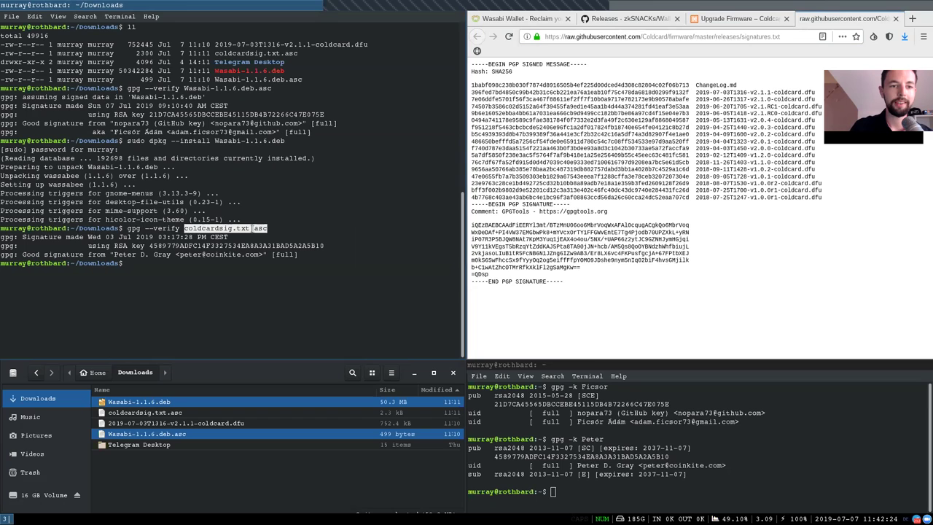
Locate the published SHA256 hash and file name for v2.1.1 firmware in signatures.txt
{"action": "left_click", "coordinate": [550, 85]}
{"action": "key", "text": "ctrl+a"}
{"action": "left_click", "coordinate": [675, 197]}
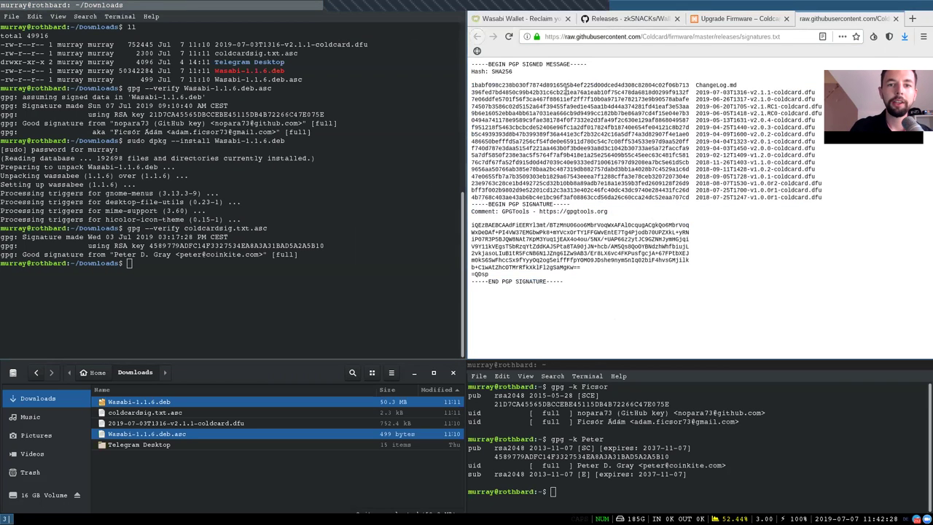
{"action": "double_click", "coordinate": [569, 92]}
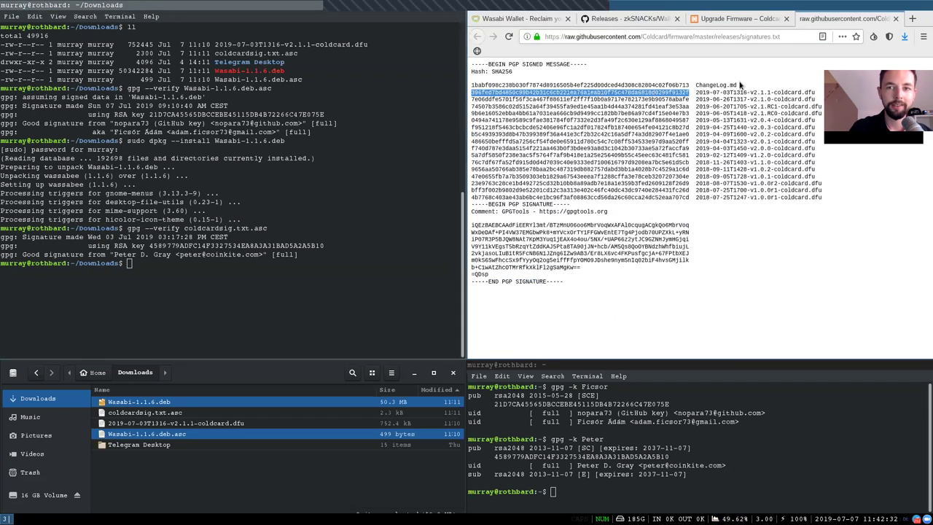
{"action": "left_click_drag", "start_coordinate": [695, 92], "coordinate": [811, 88]}
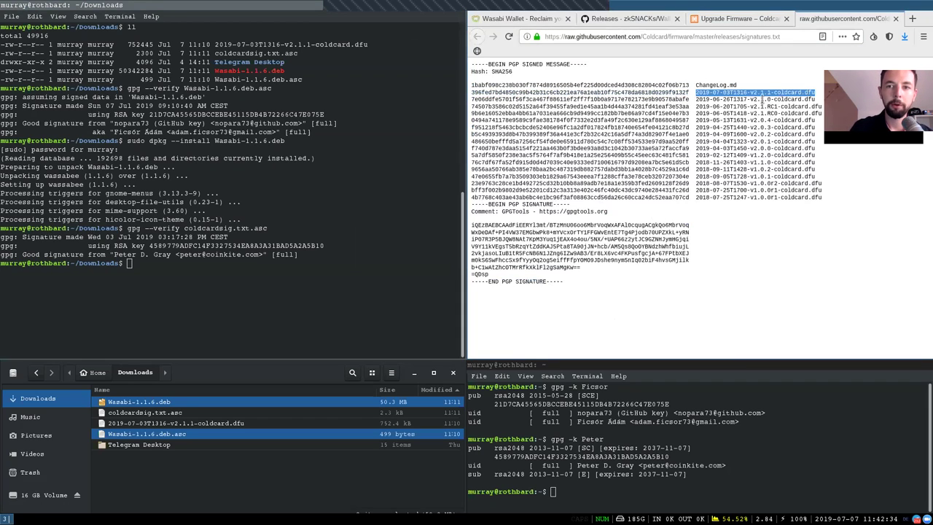
{"action": "left_click", "coordinate": [754, 93]}
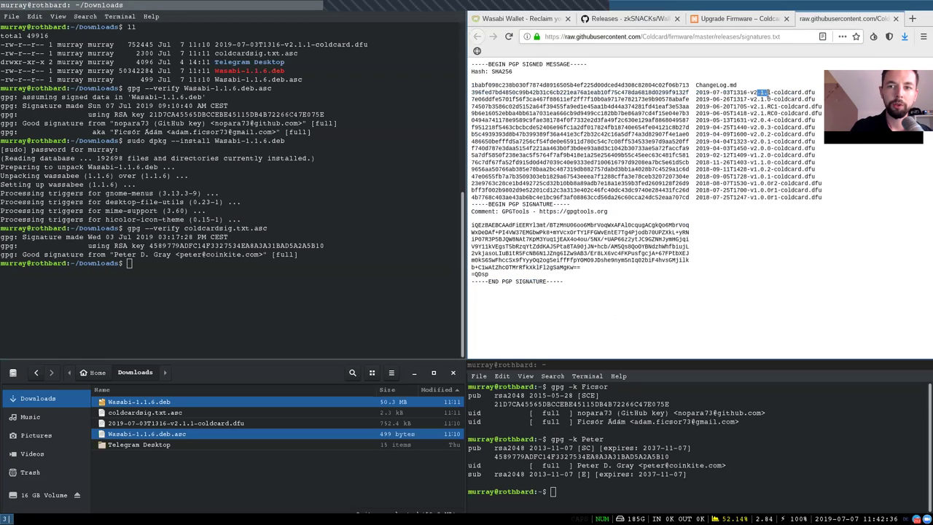
{"action": "left_click", "coordinate": [715, 126]}
{"action": "left_click", "coordinate": [331, 190]}
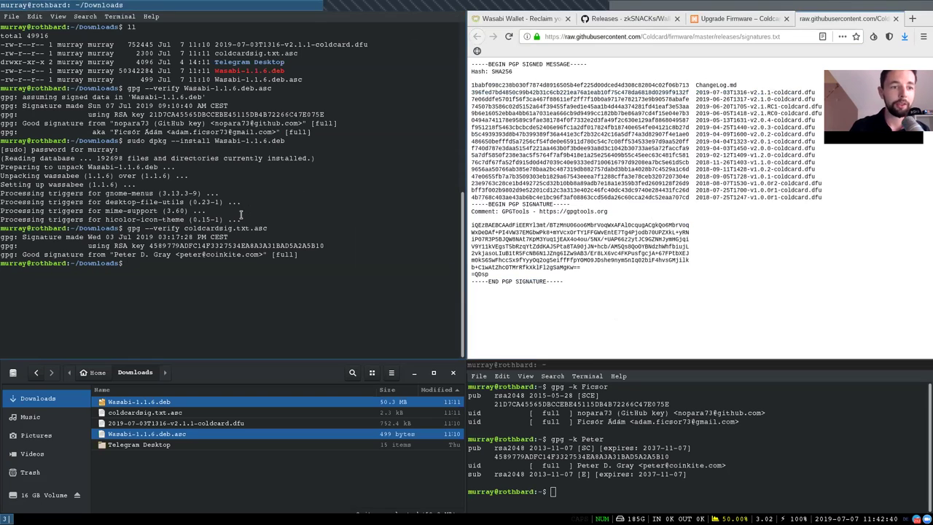
Hash 2019-07-03T1316-v2.1.1-coldcard.dfu with sha256sum and match 396fed7b…9132f to the signed list
{"action": "left_click", "coordinate": [145, 413]}
{"action": "left_click", "coordinate": [153, 423]}
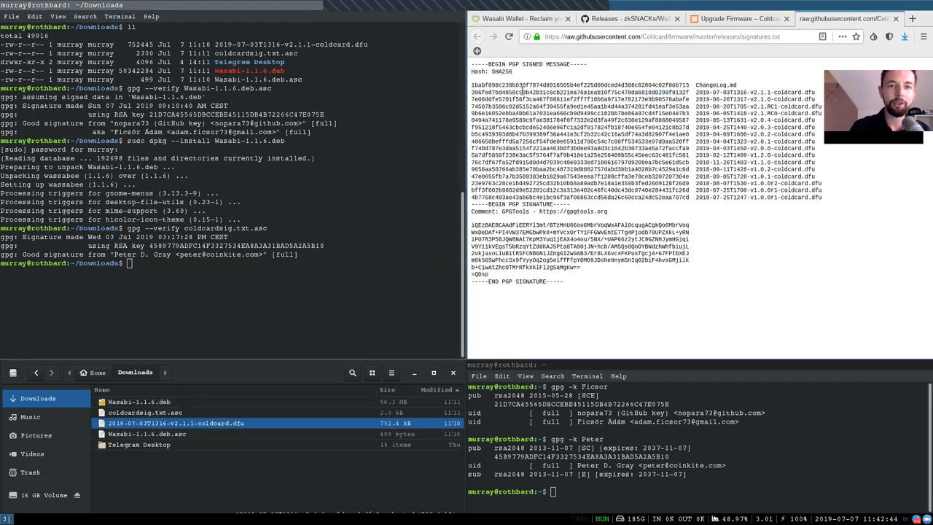
{"action": "double_click", "coordinate": [498, 89]}
{"action": "left_click", "coordinate": [275, 239]}
{"action": "type", "text": "sha256sum 2"}
{"action": "key", "text": "Tab"}
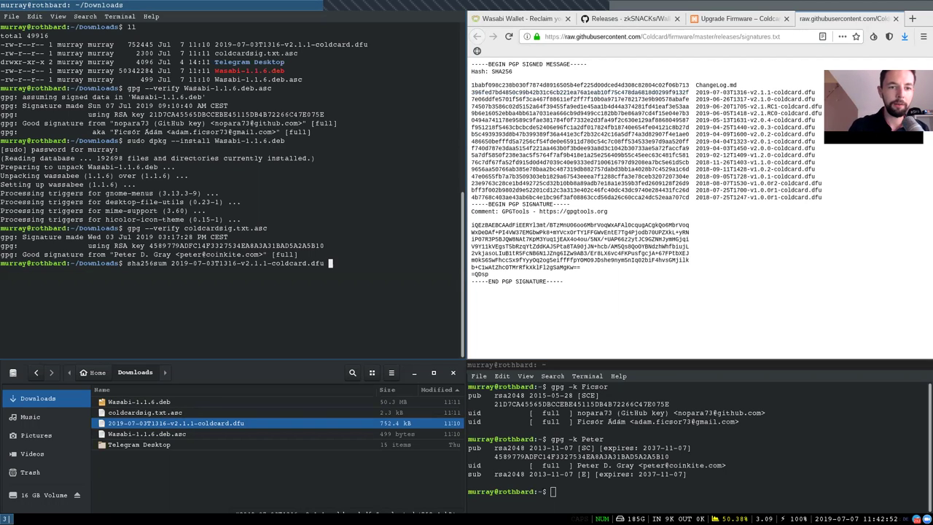
{"action": "key", "text": "Return"}
{"action": "double_click", "coordinate": [27, 272]}
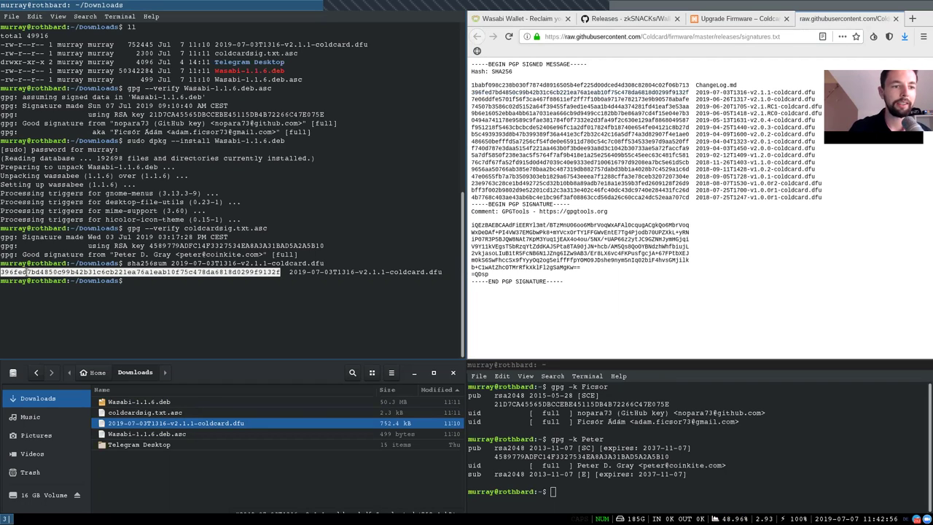
{"action": "double_click", "coordinate": [478, 91]}
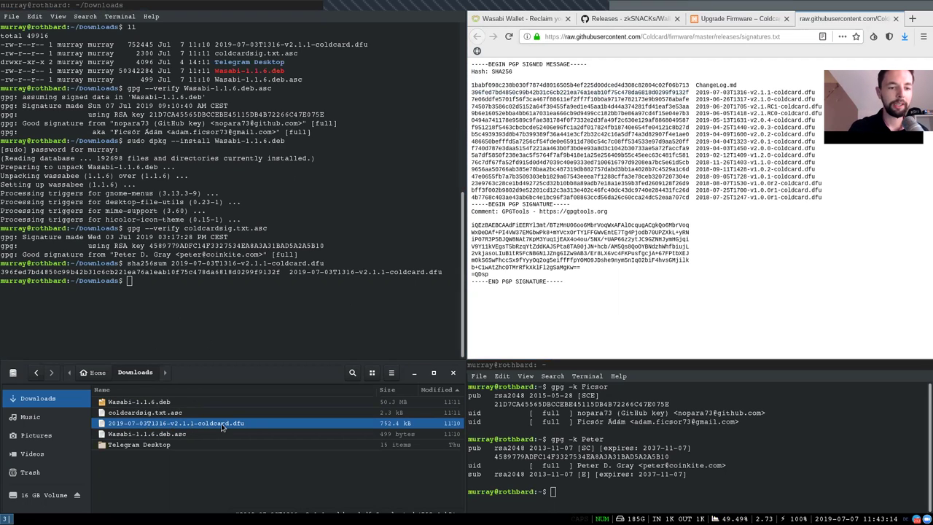
Copy 2019-07-03T1316-v2.1.1-coldcard.dfu onto the 16 GB Volume
{"action": "right_click", "coordinate": [222, 427]}
{"action": "left_click", "coordinate": [284, 336]}
{"action": "left_click", "coordinate": [44, 495]}
{"action": "right_click", "coordinate": [120, 448]}
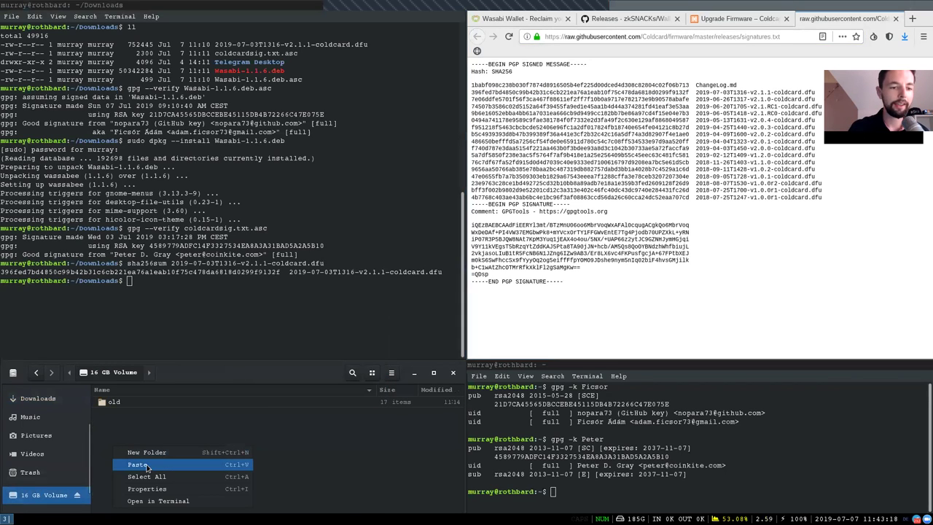
{"action": "left_click", "coordinate": [163, 438]}
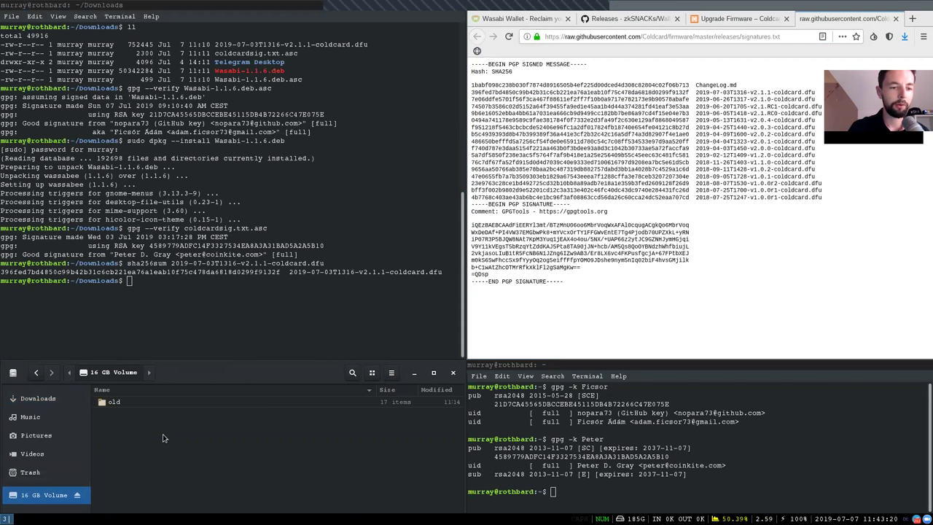
Safely eject the 16 GB Volume
{"action": "left_click", "coordinate": [75, 497]}
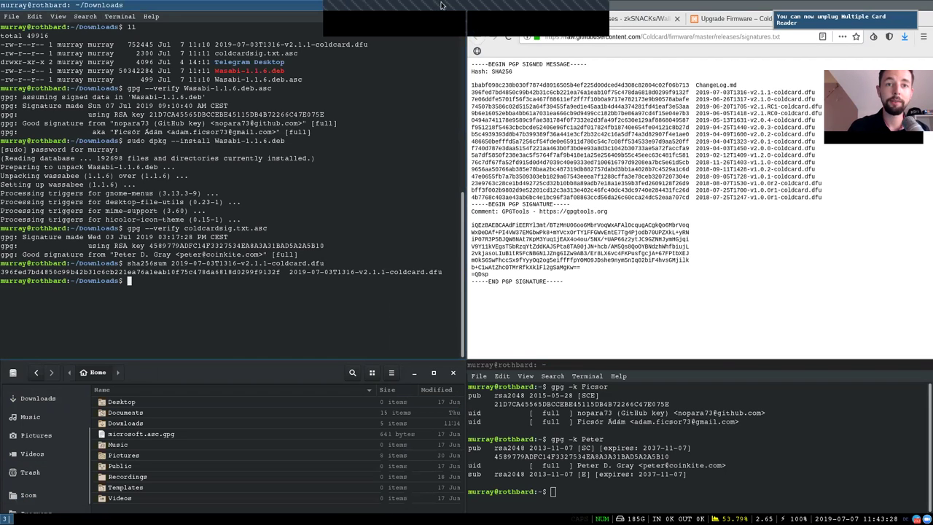
{"action": "left_click", "coordinate": [589, 11]}
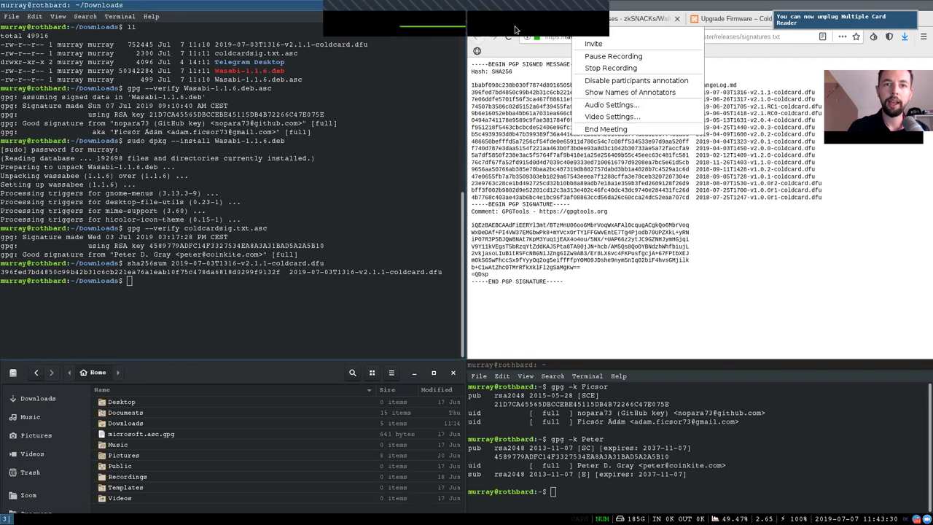
{"action": "left_click", "coordinate": [495, 6]}
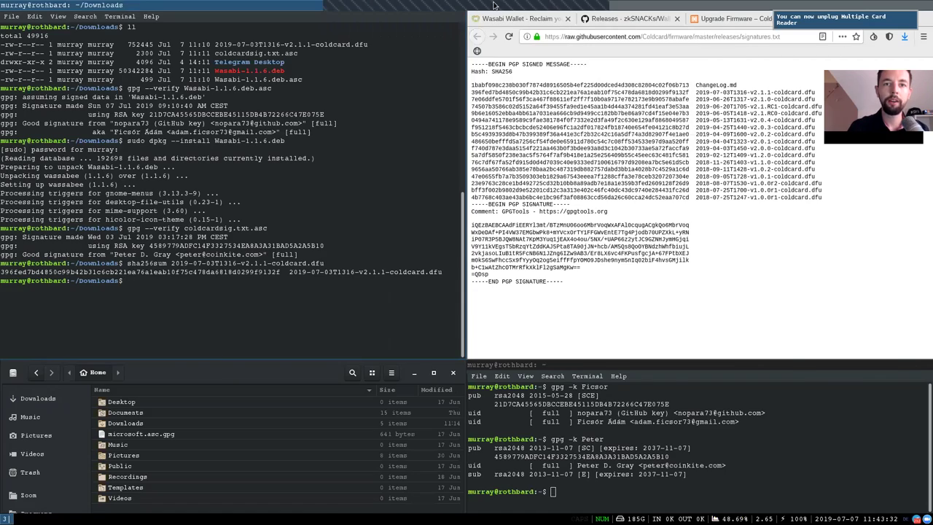